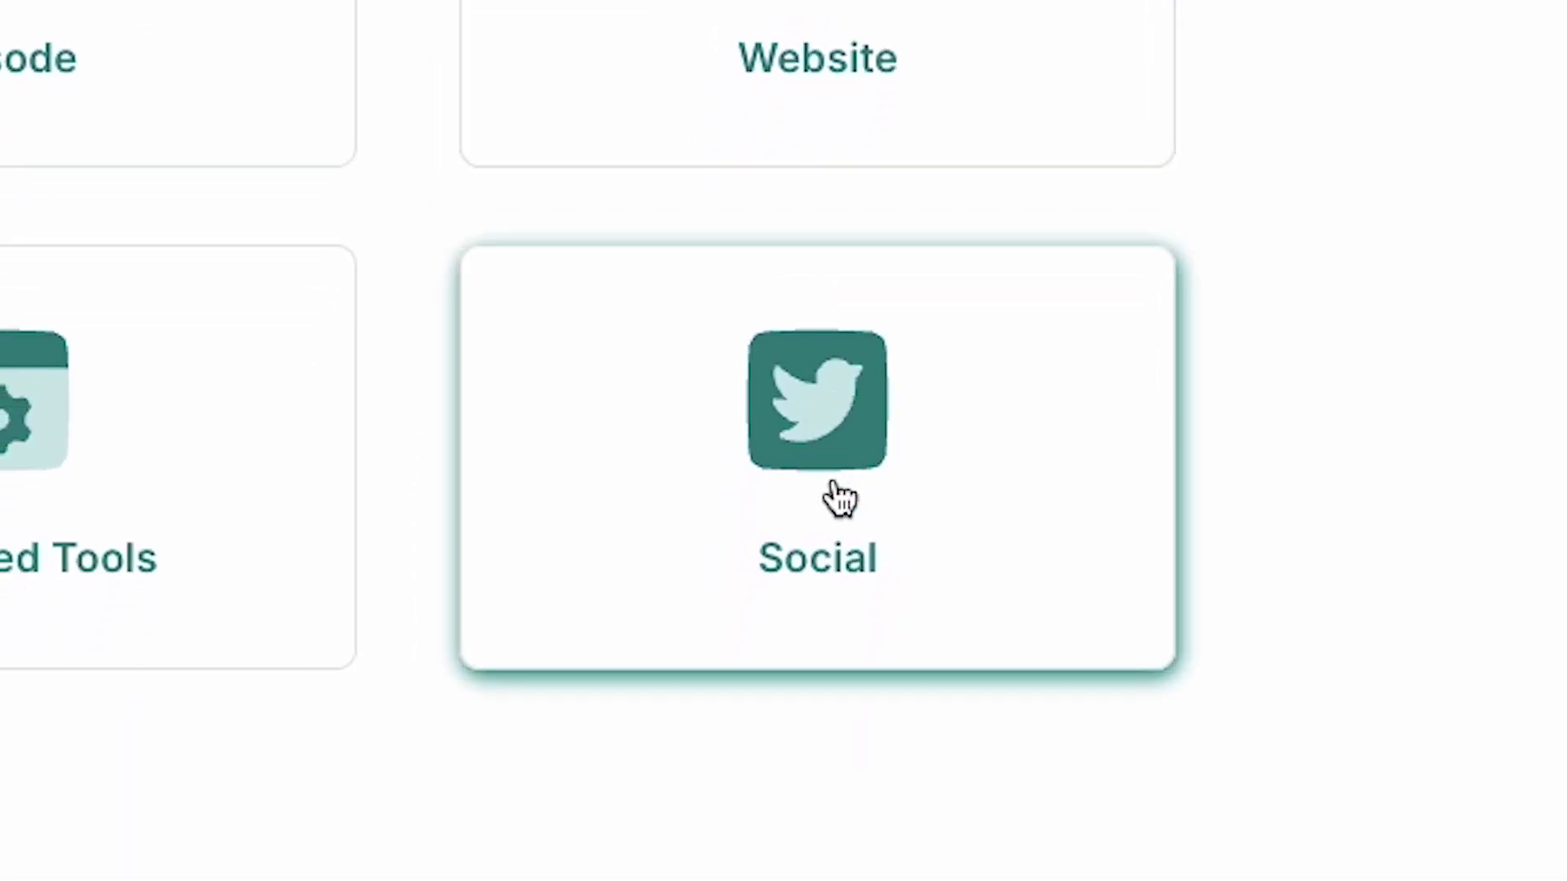
Add a YouTube social destination linked through Google sign-in to the Talking About Movies brand channel.
left_click(839, 497)
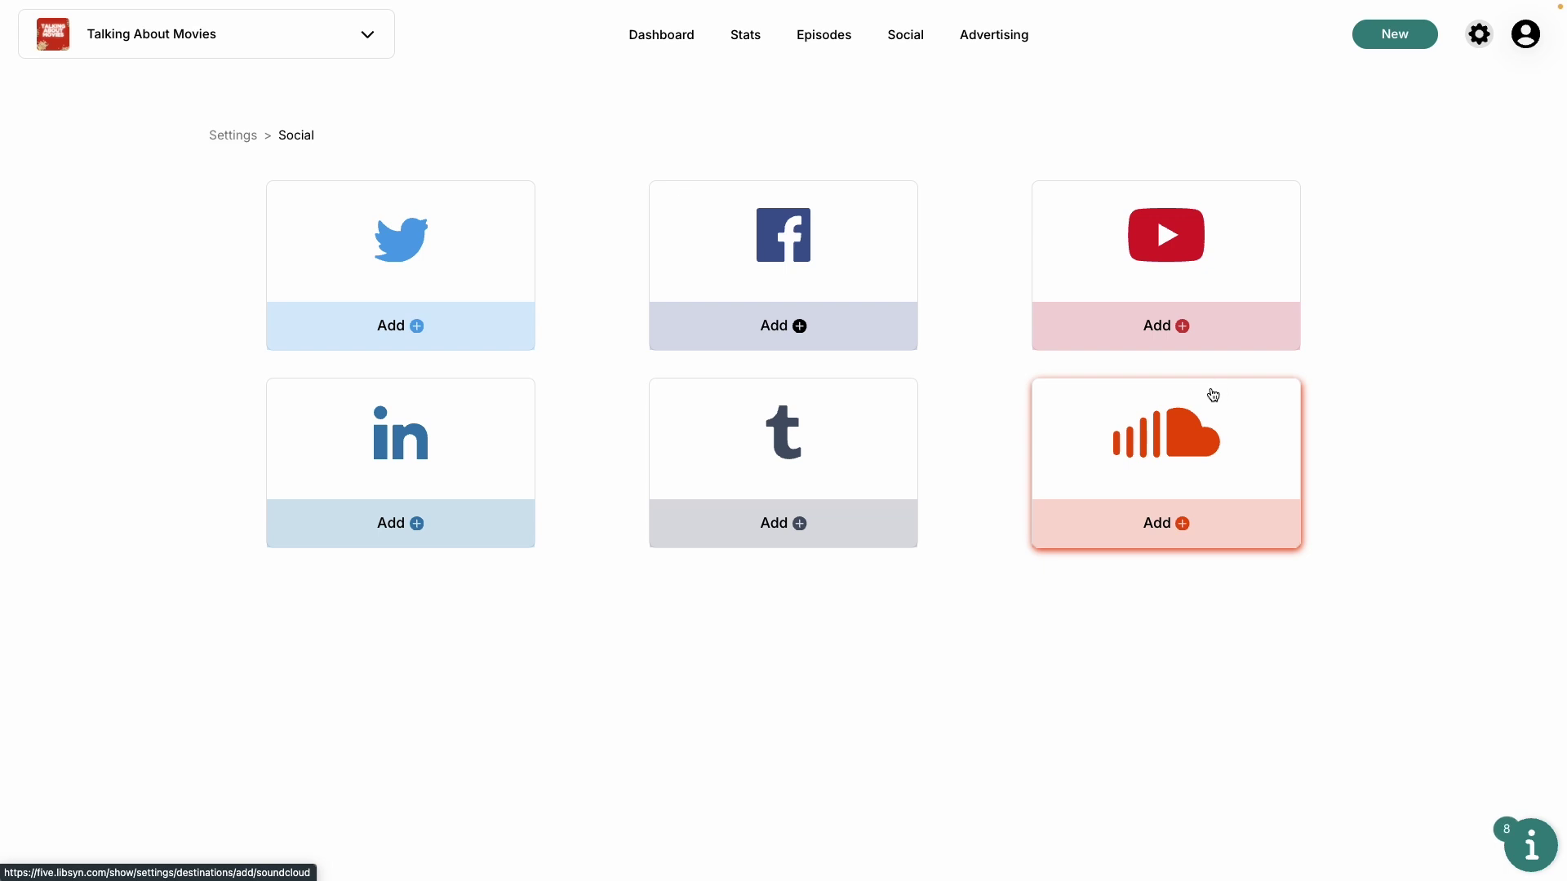
left_click(1139, 258)
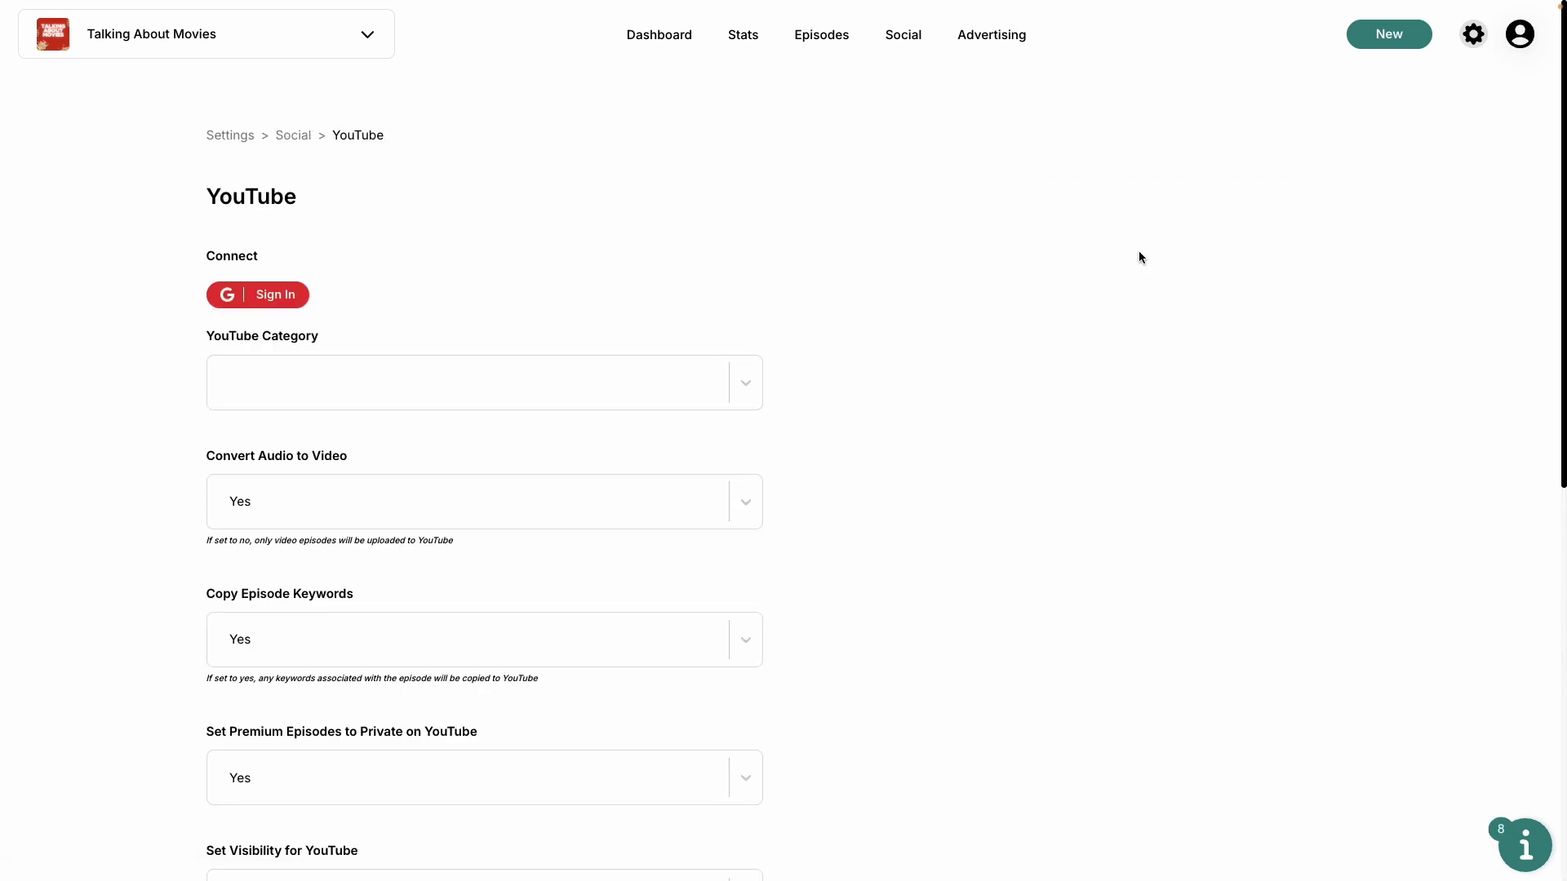
left_click(274, 304)
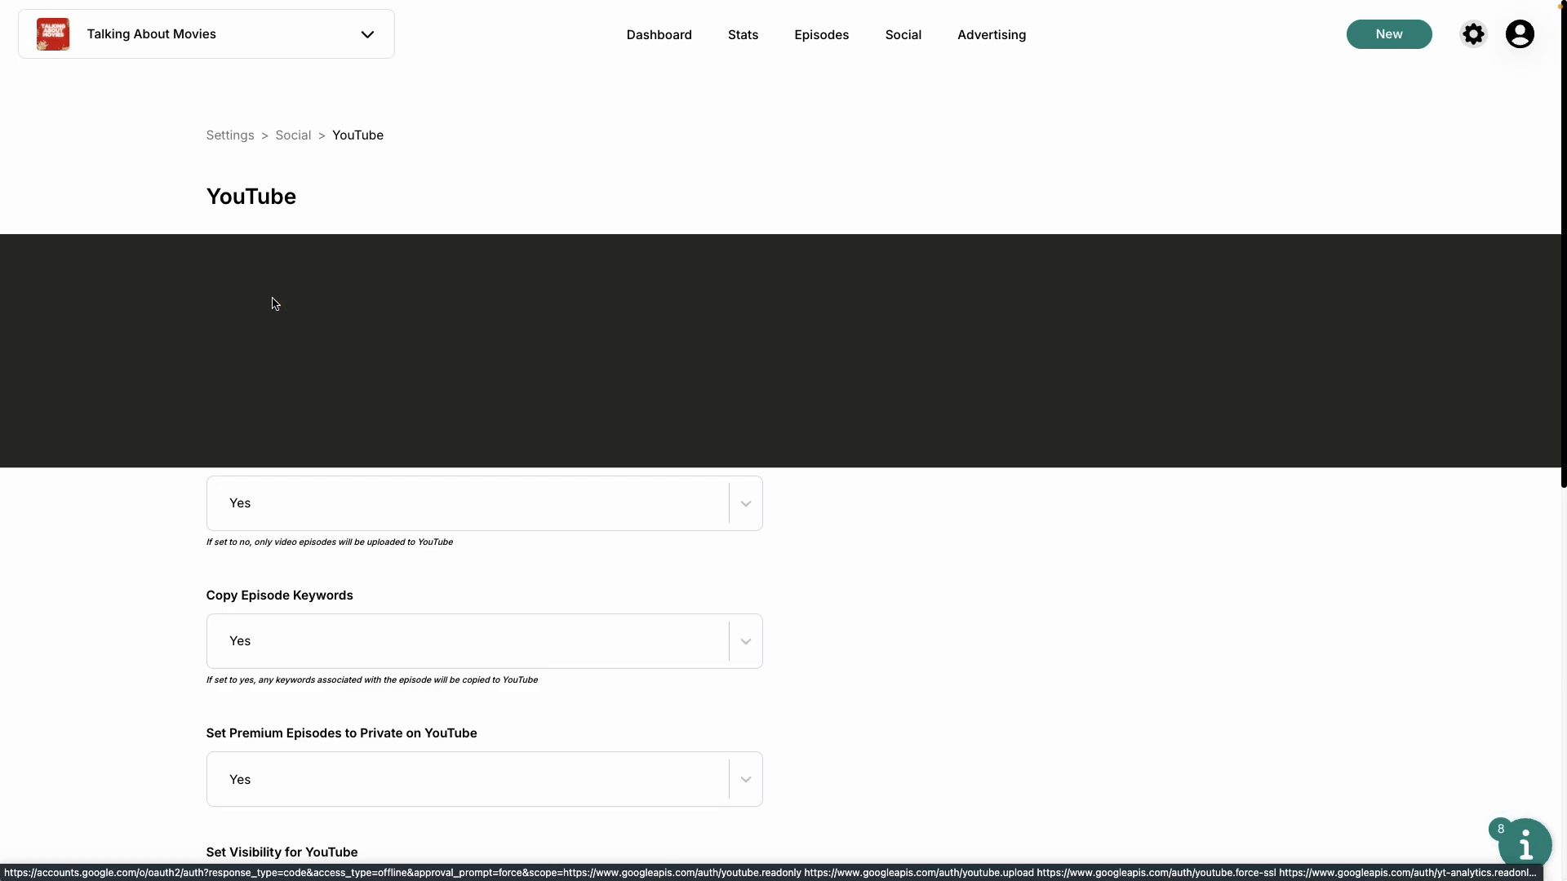
left_click(1065, 306)
left_click(1077, 430)
left_click(1138, 534)
scroll(1091, 752, "down", 2)
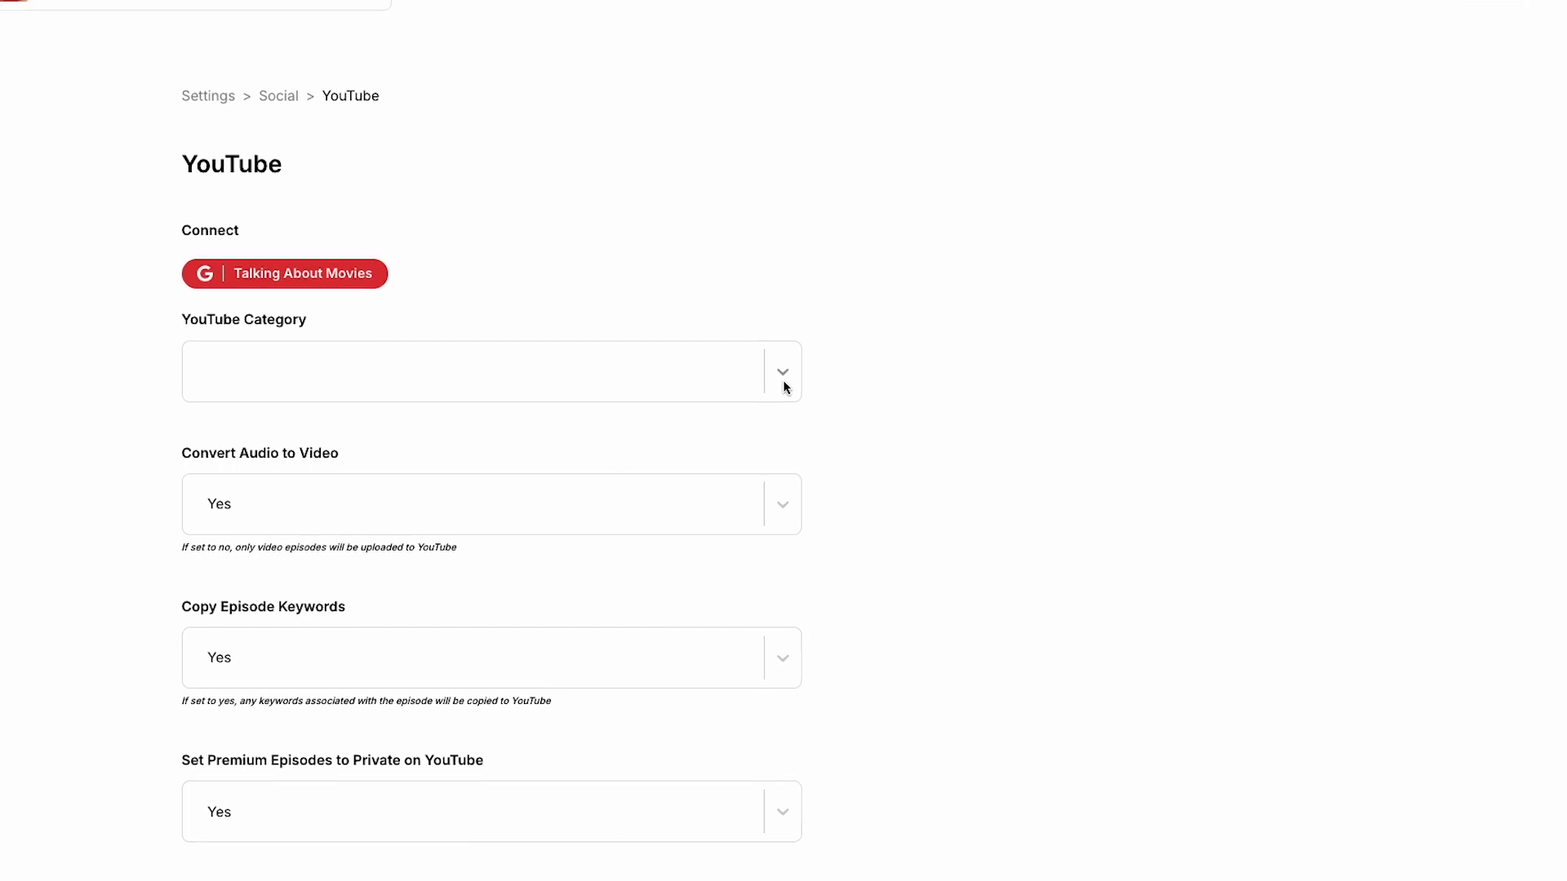
Pick a YouTube category, keeping Convert Audio to Video and Copy Episode Keywords at Yes.
left_click(783, 380)
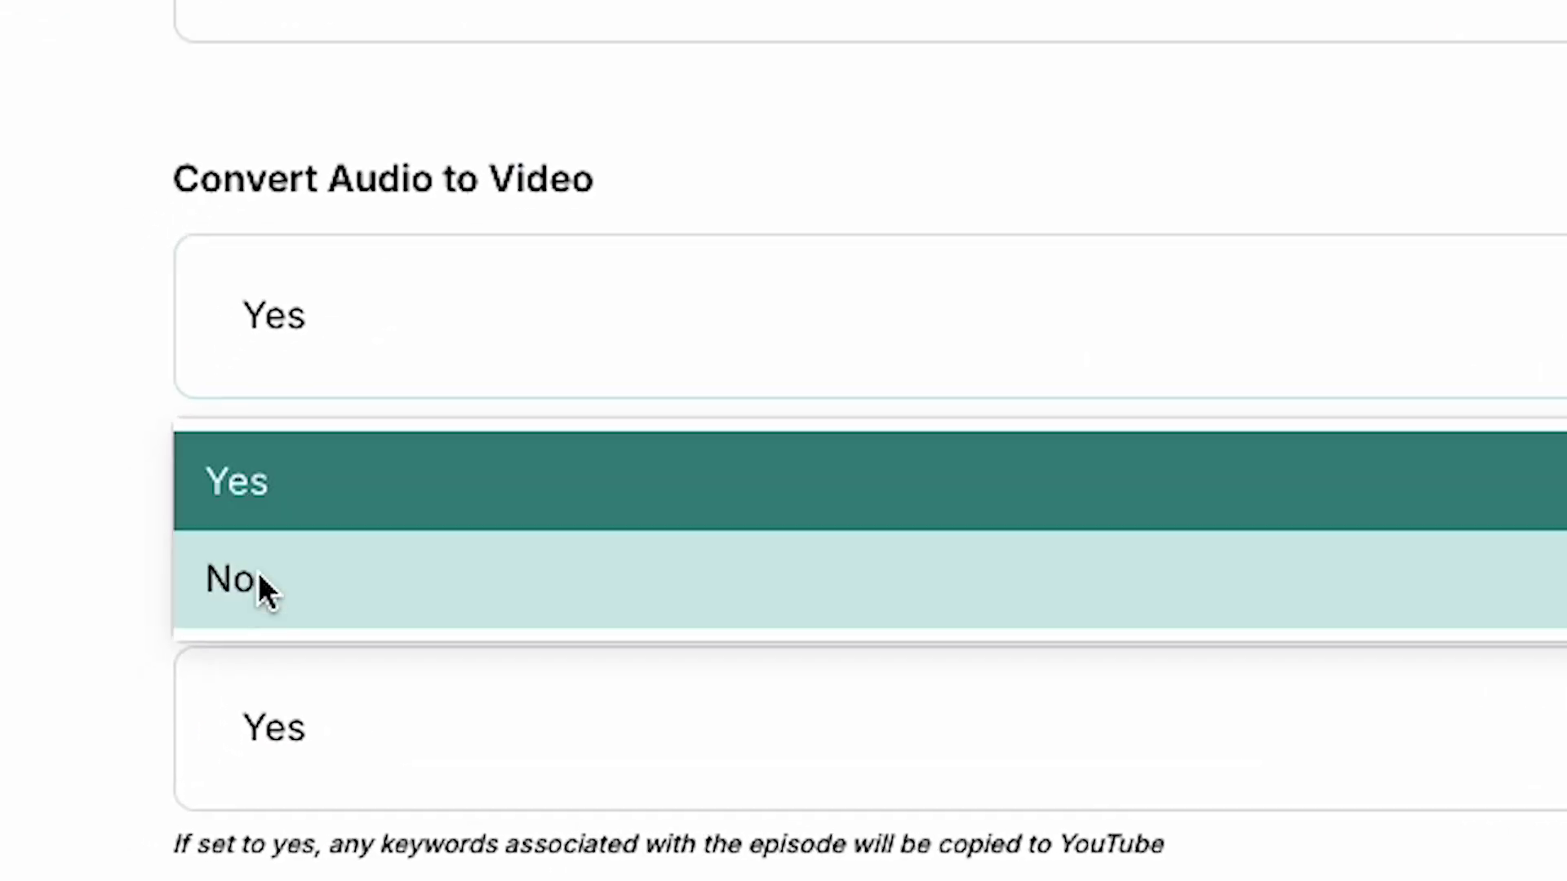
key("Return")
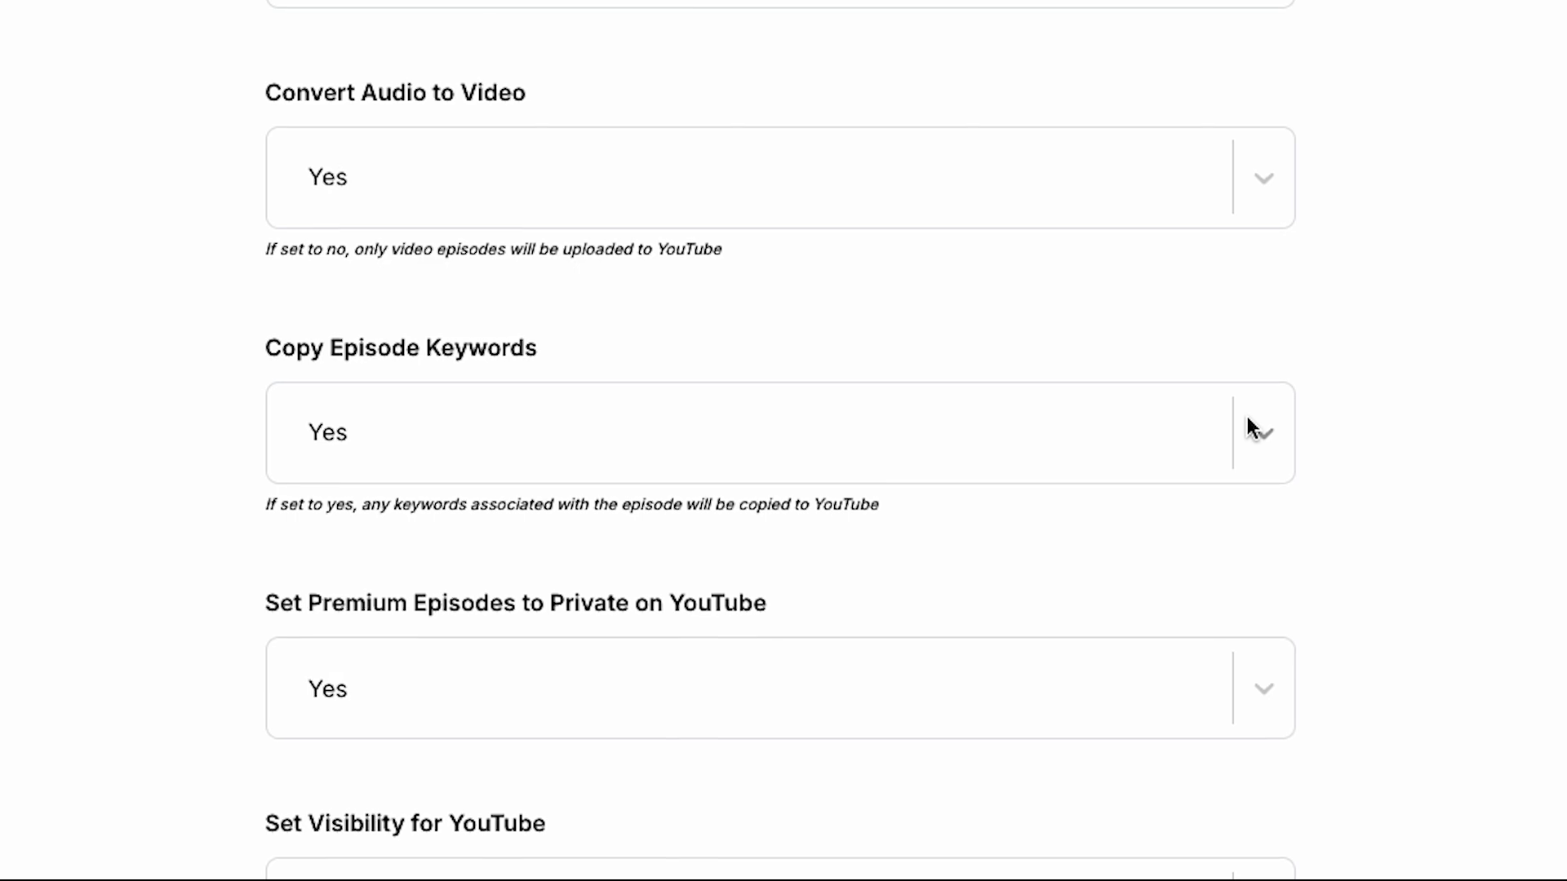
left_click(1250, 429)
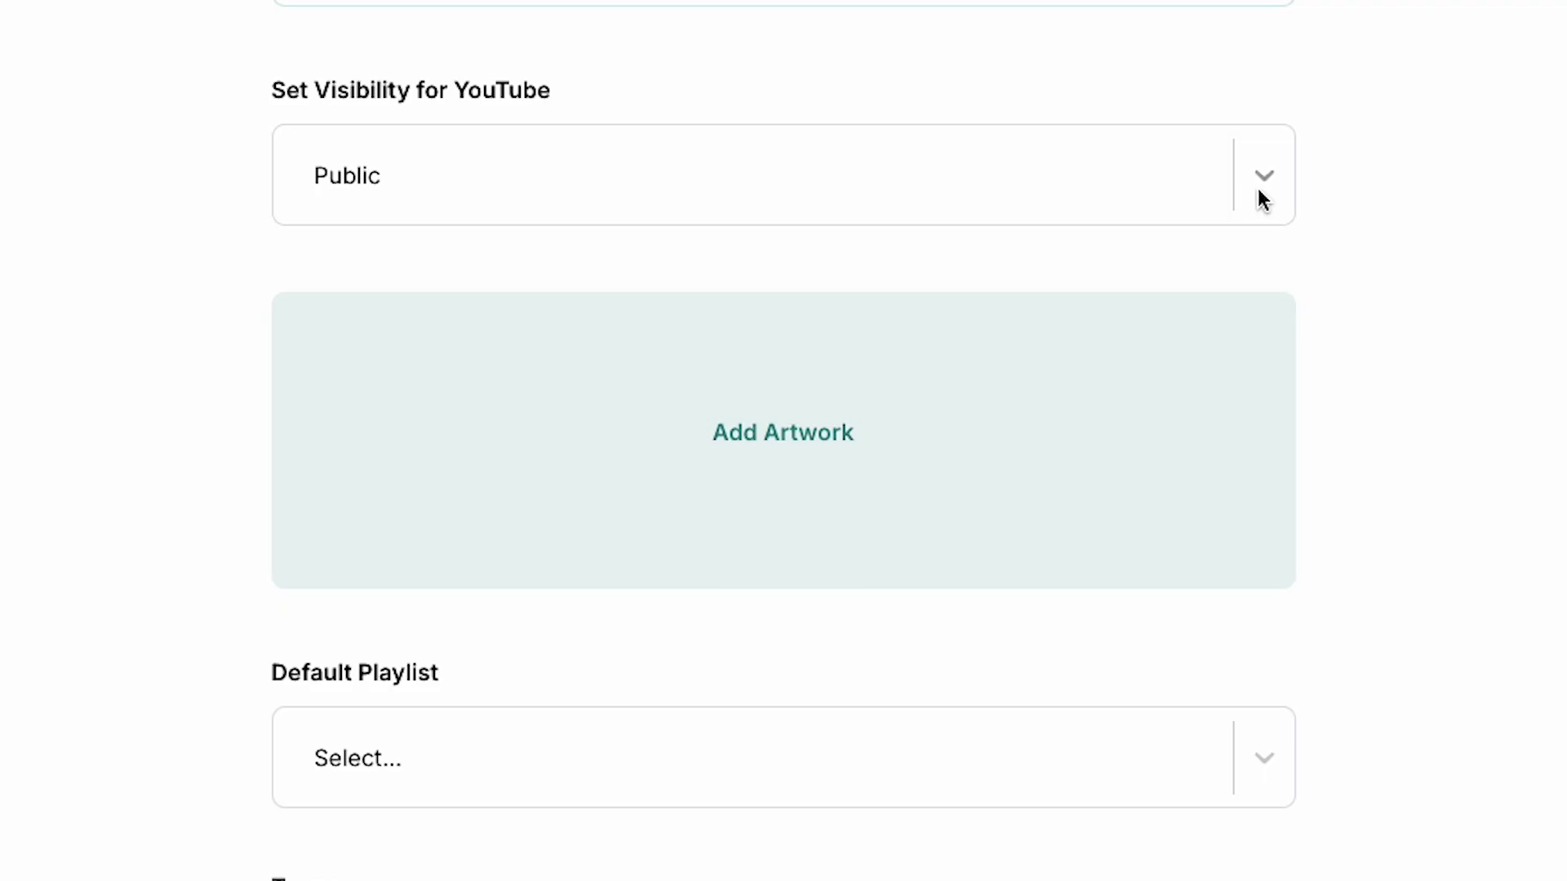
Set YouTube visibility to Public for uploaded episodes.
left_click(1259, 196)
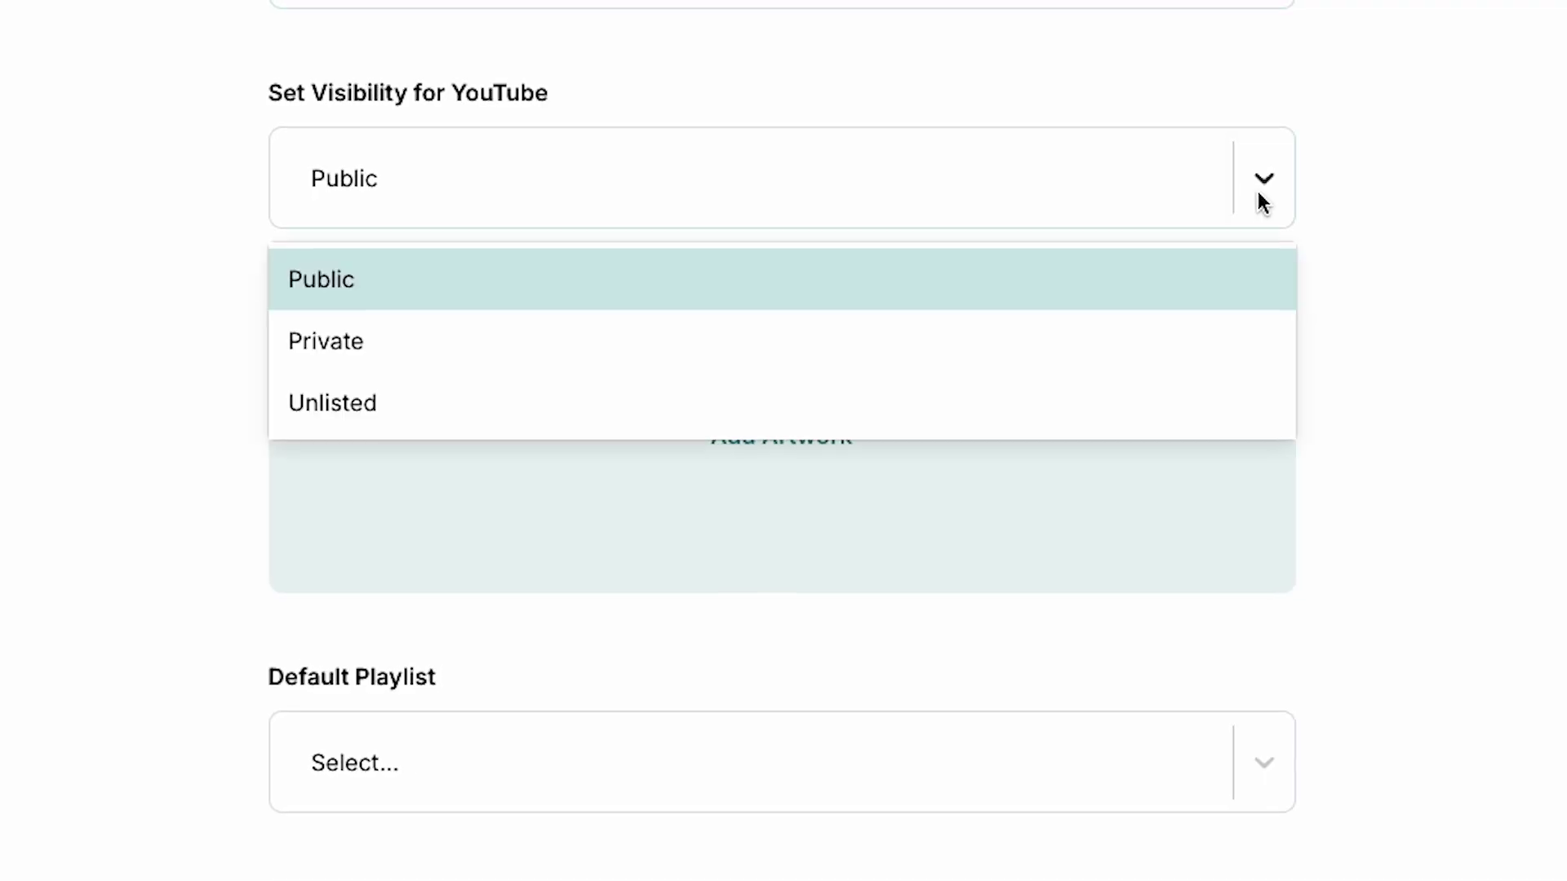
left_click(323, 299)
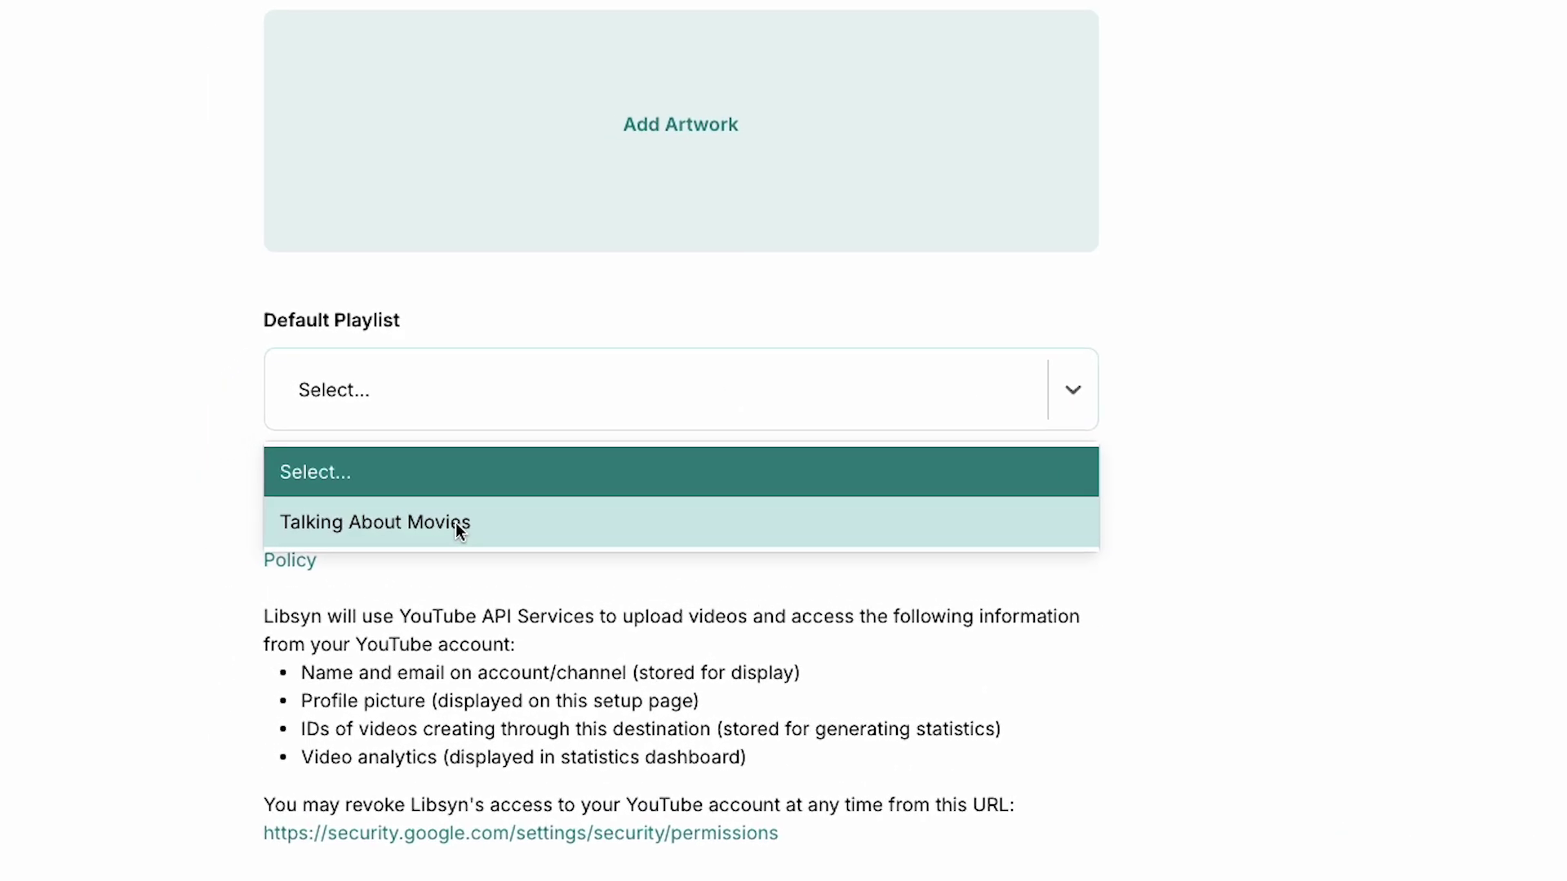
Choose Talking About Movies as the default playlist and save the destination.
left_click(455, 522)
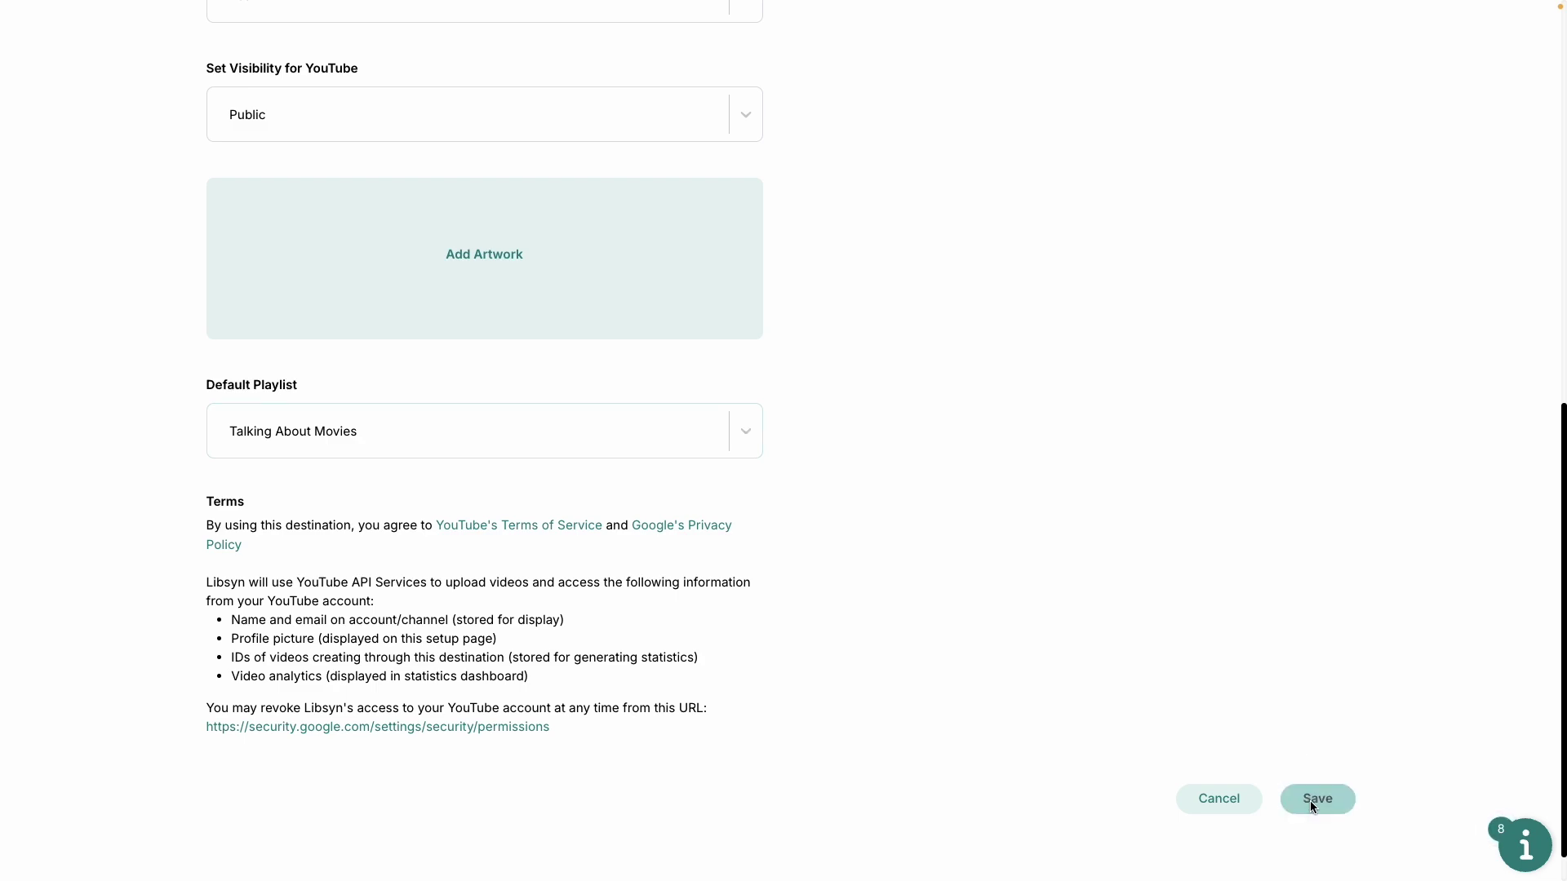
left_click(1312, 800)
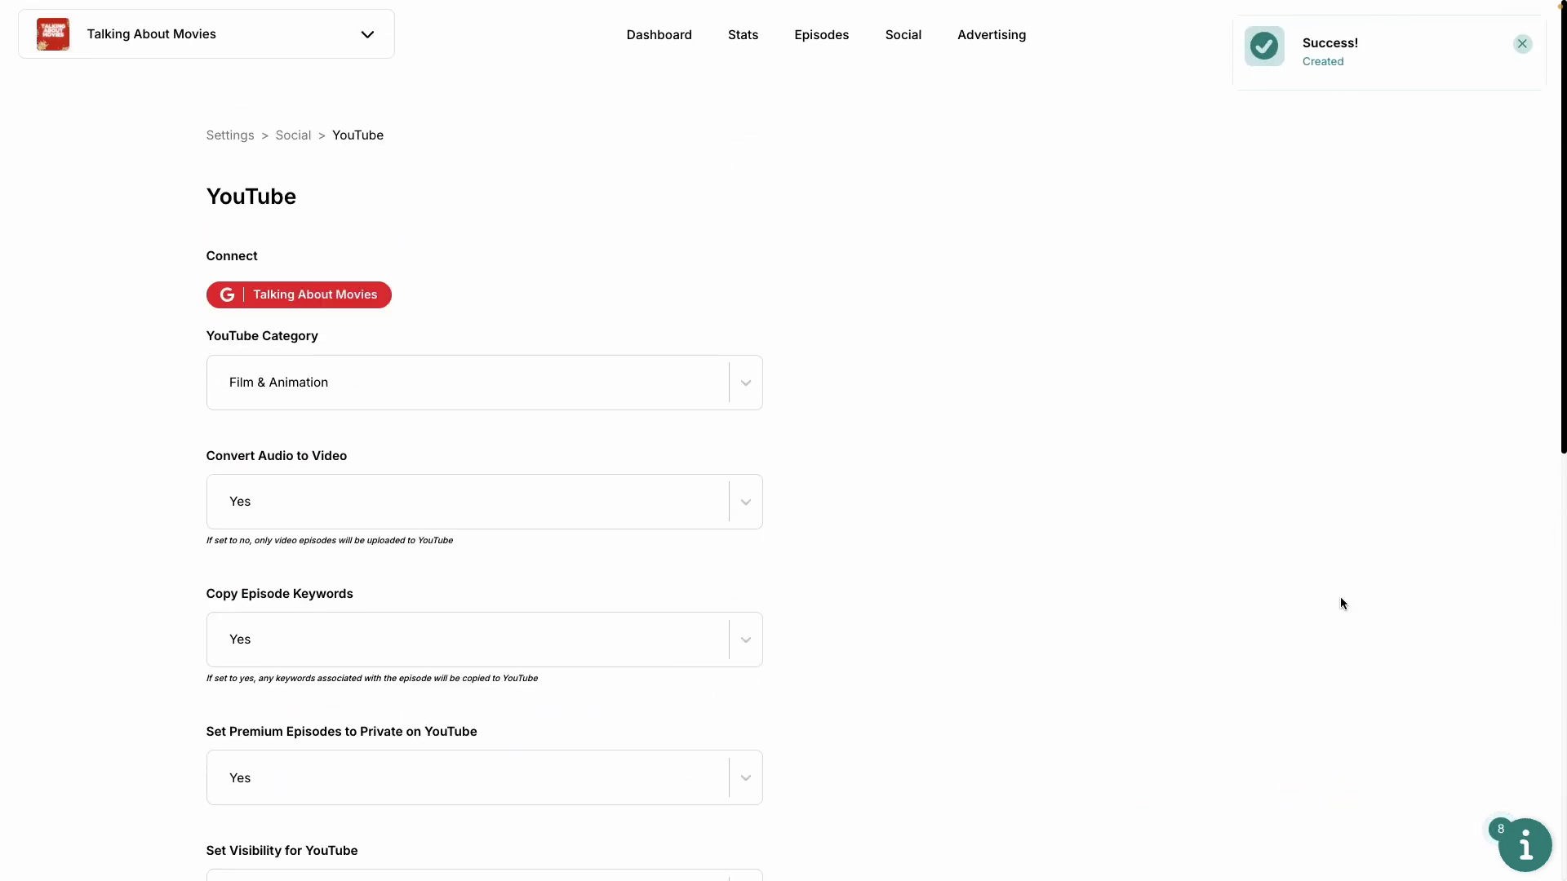